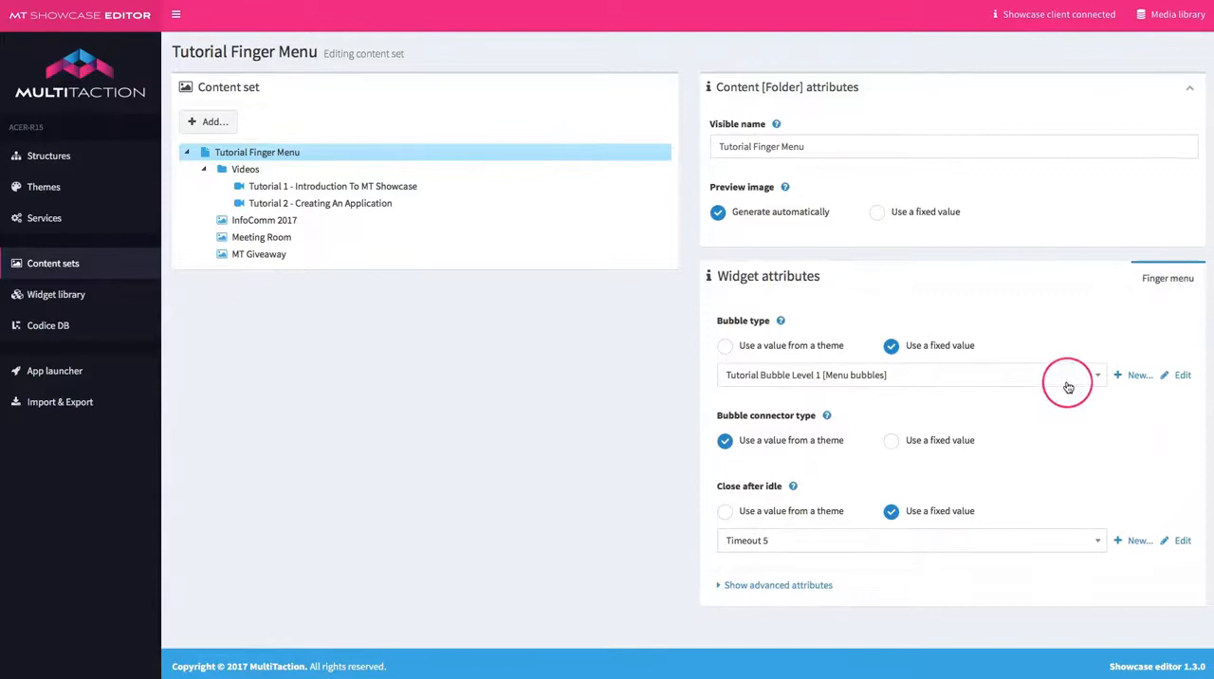
Set the Tutorial Finger Menu's bubble type to MultiTaction Tutorial Bubble Icon [Menu bubbles] and save the content set.
click(1098, 380)
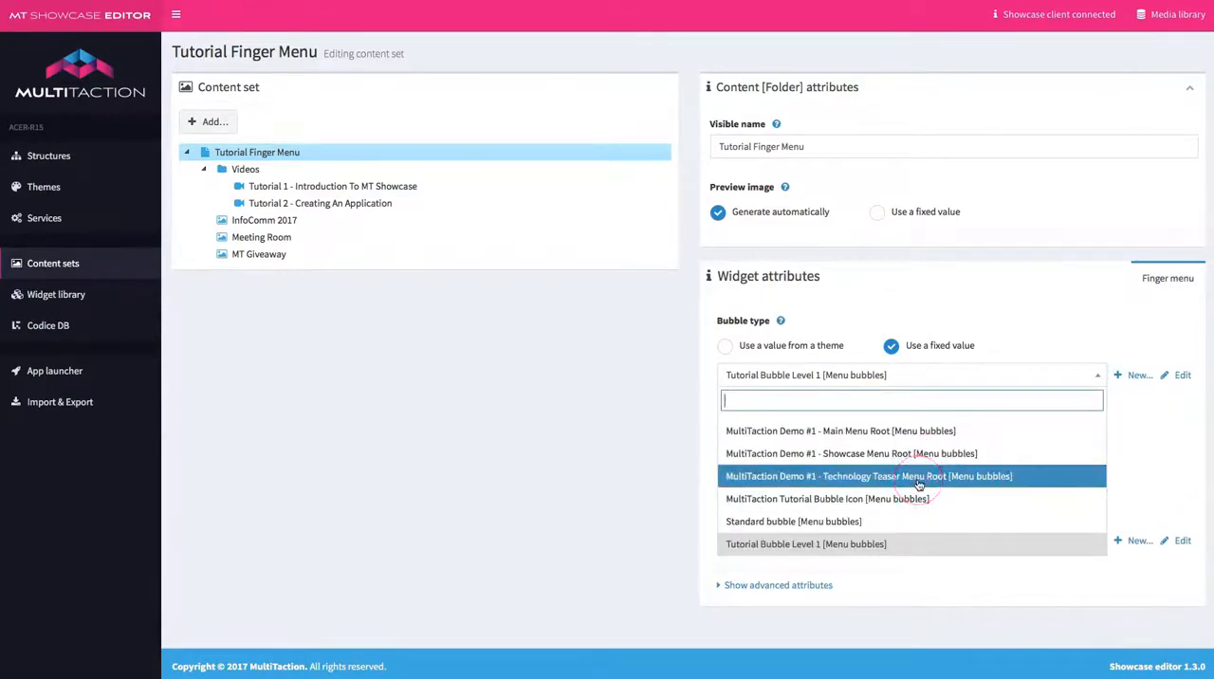
click(847, 501)
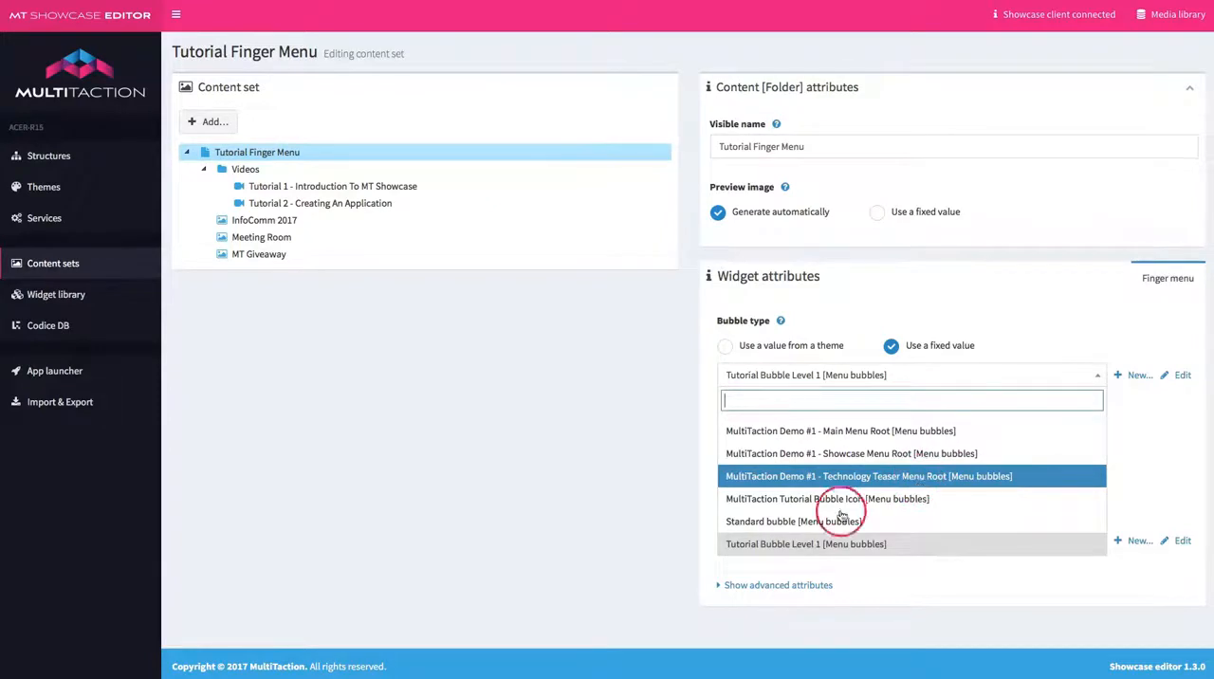
click(840, 410)
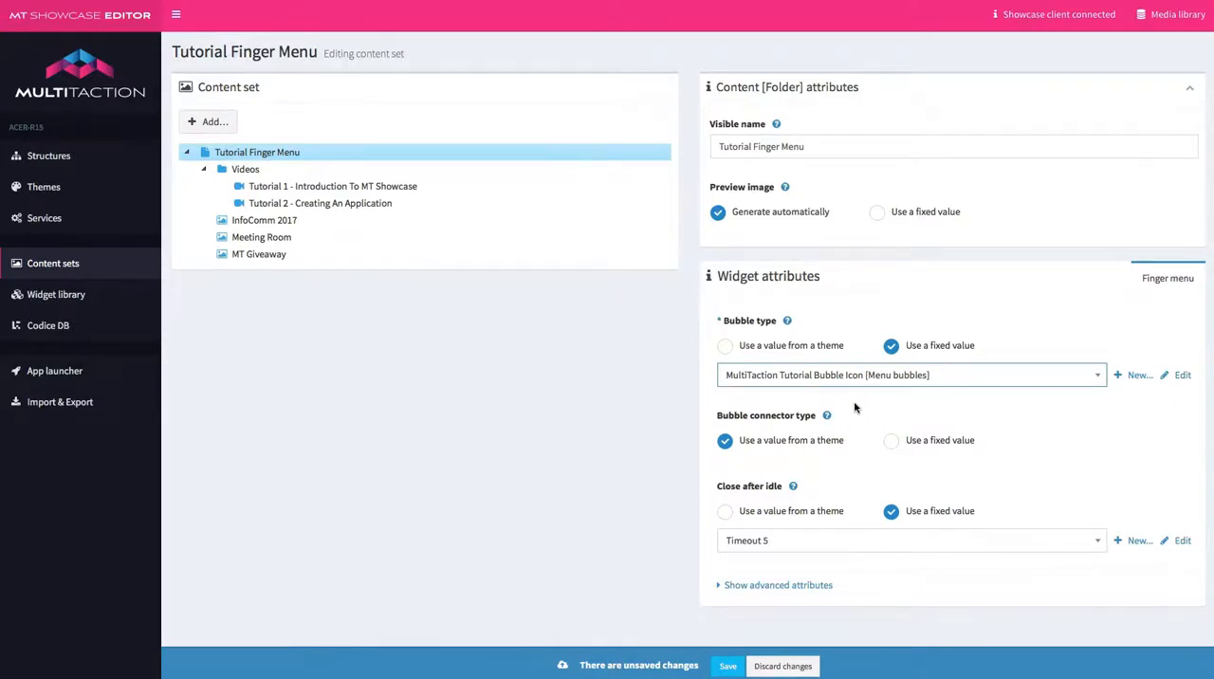
click(727, 665)
click(733, 663)
Give the Tutorial Finger Menu folder a fixed preview image, Showcase Round.png from the media library's Finger Menu/Icons folder, and save.
click(878, 213)
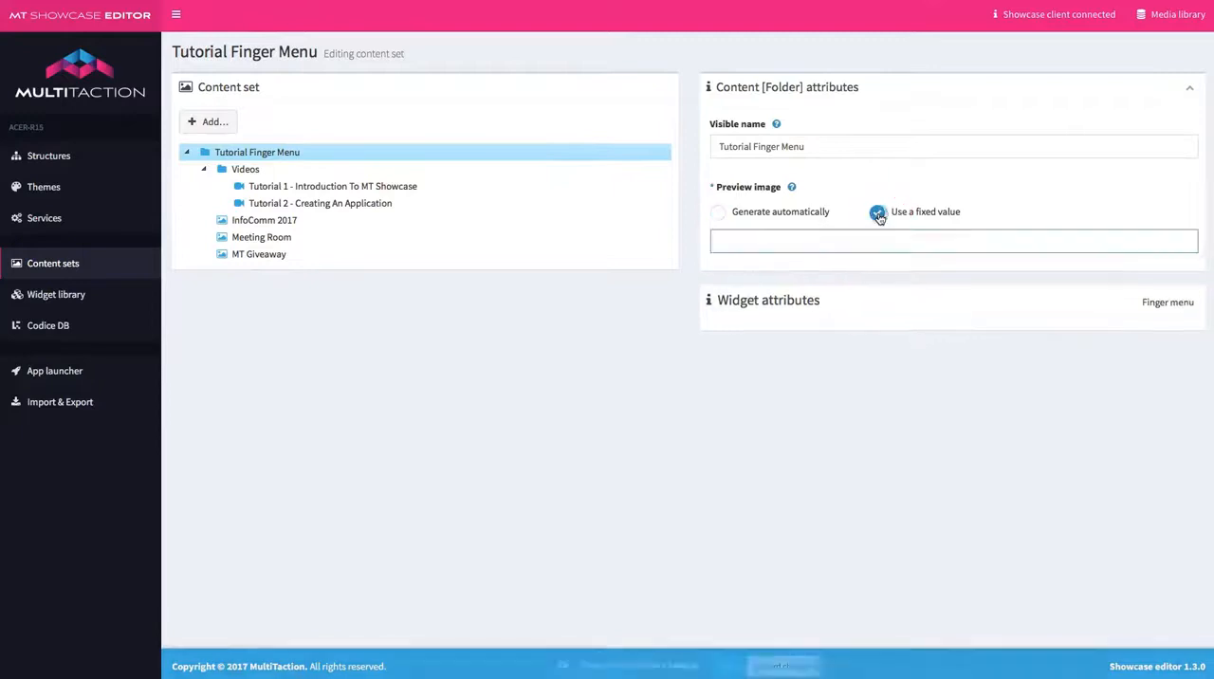
click(1083, 173)
click(1169, 14)
click(1044, 329)
click(1072, 353)
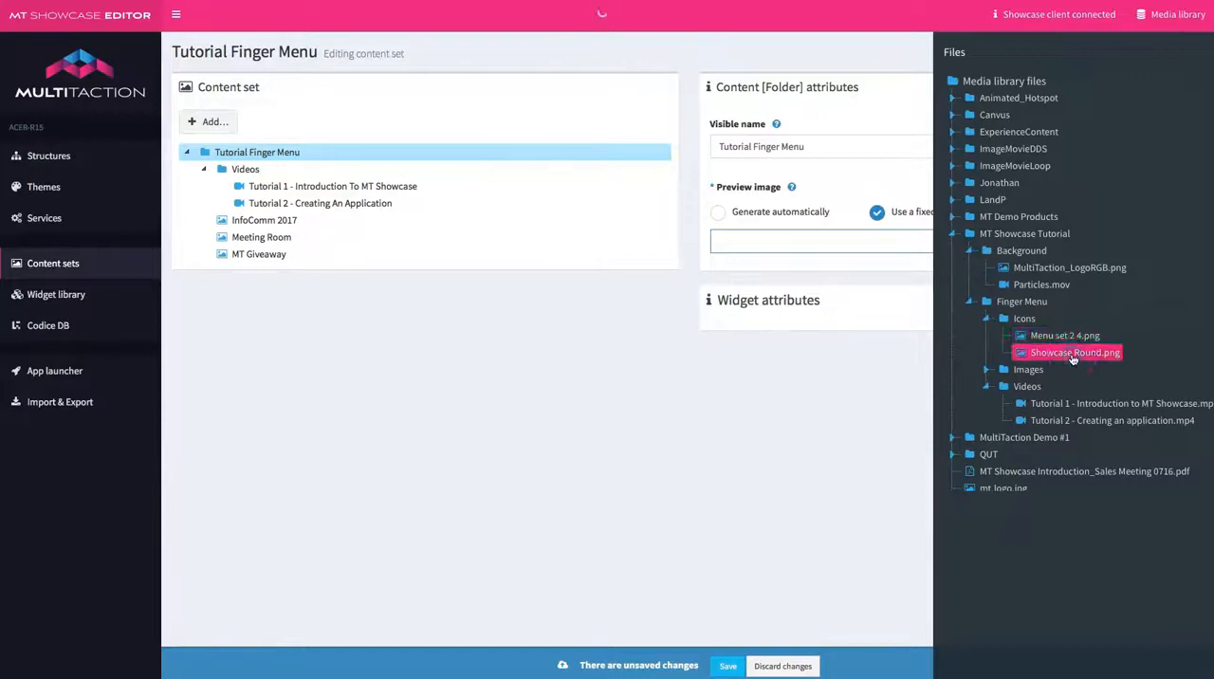
drag(1075, 355, 741, 240)
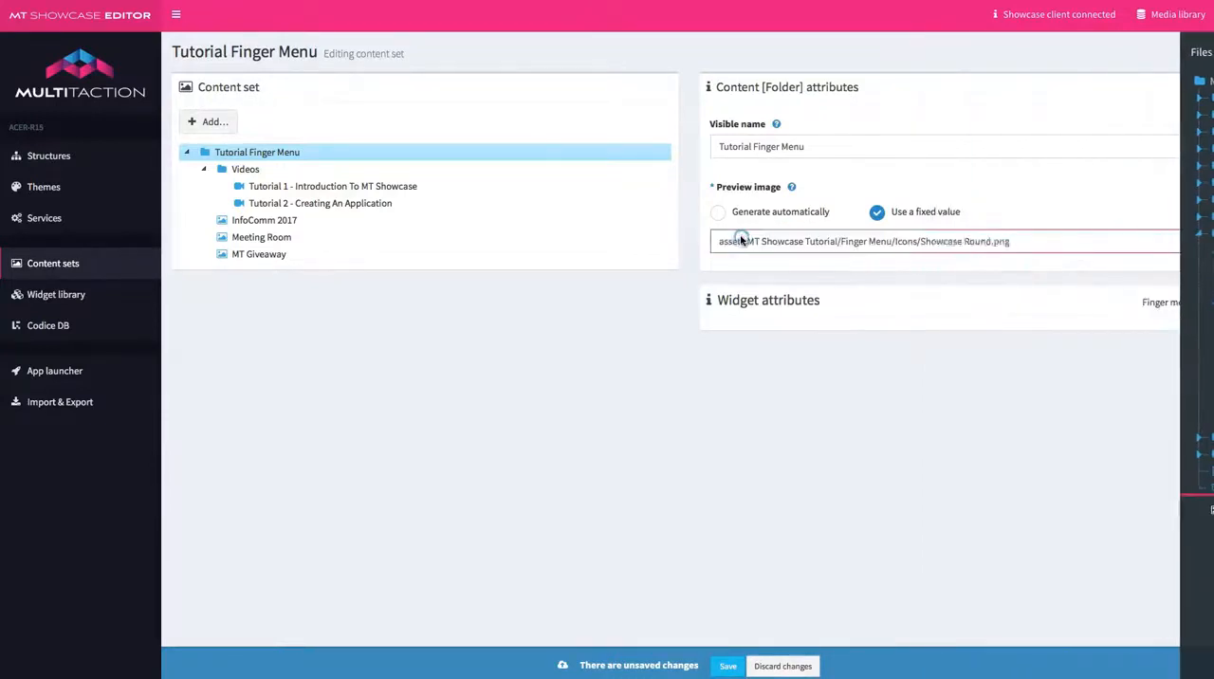
click(729, 665)
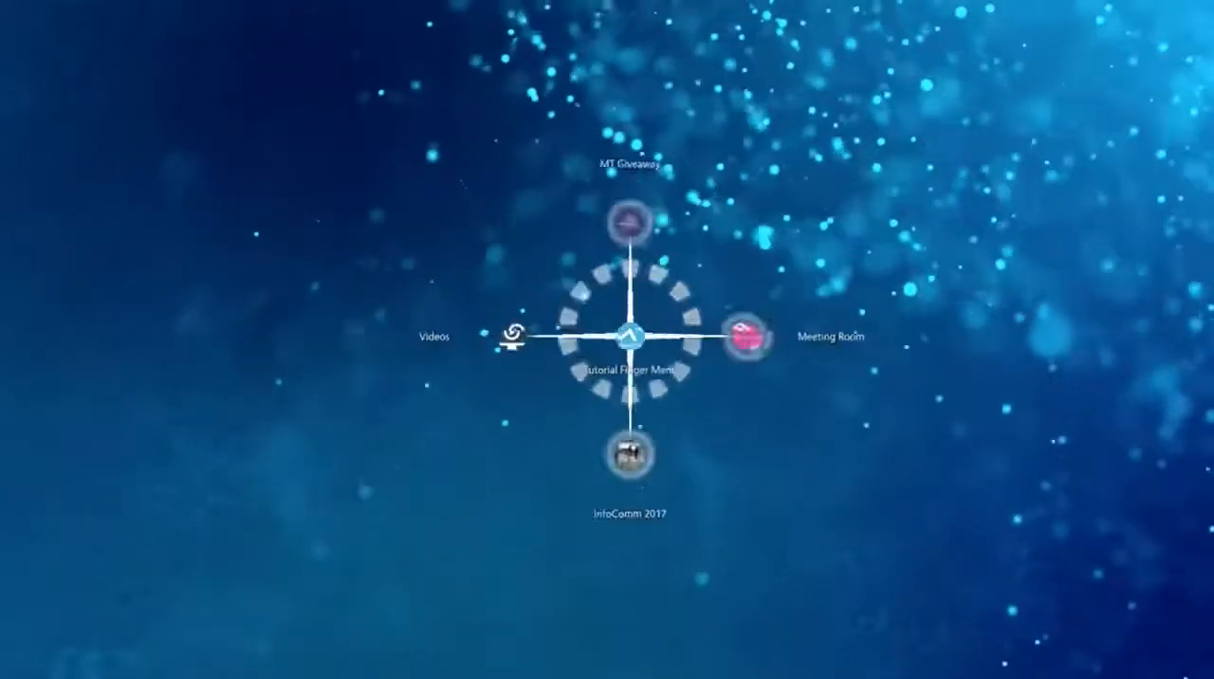
In the running Showcase application, move the Tutorial Finger Menu around by its central bubble to check the new icon.
drag(630, 336, 574, 325)
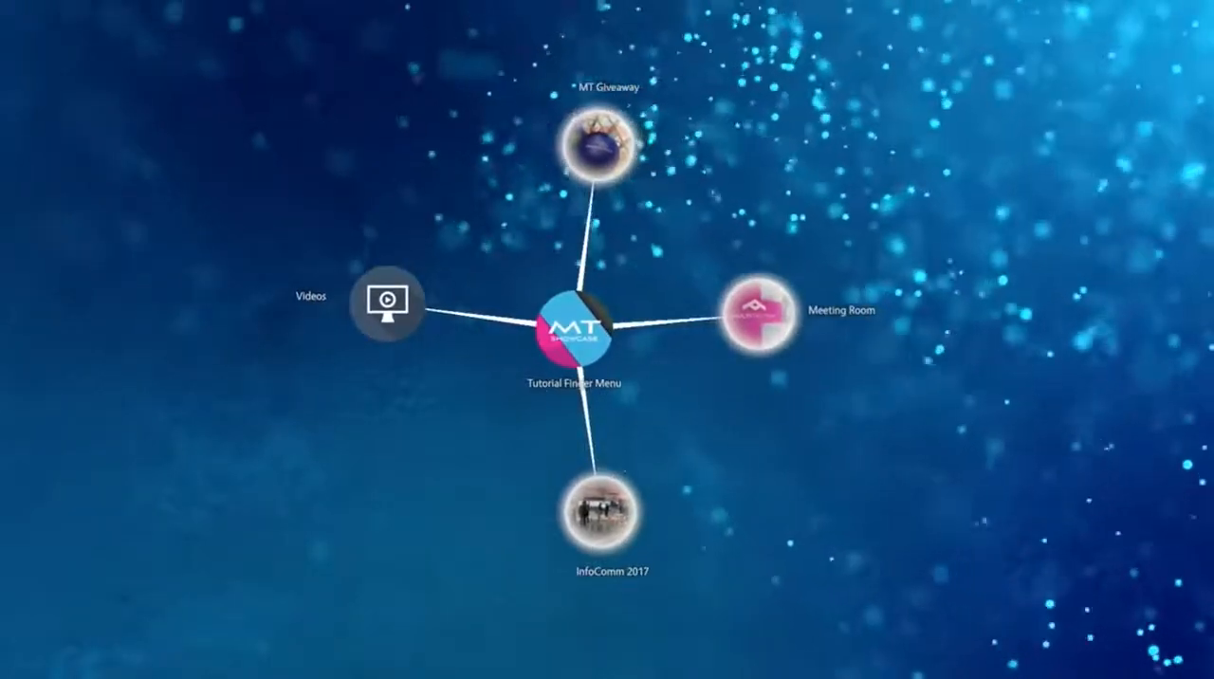
mouse_move(575, 326)
mouse_down()
mouse_move(509, 408)
mouse_move(651, 389)
mouse_move(579, 348)
mouse_up()
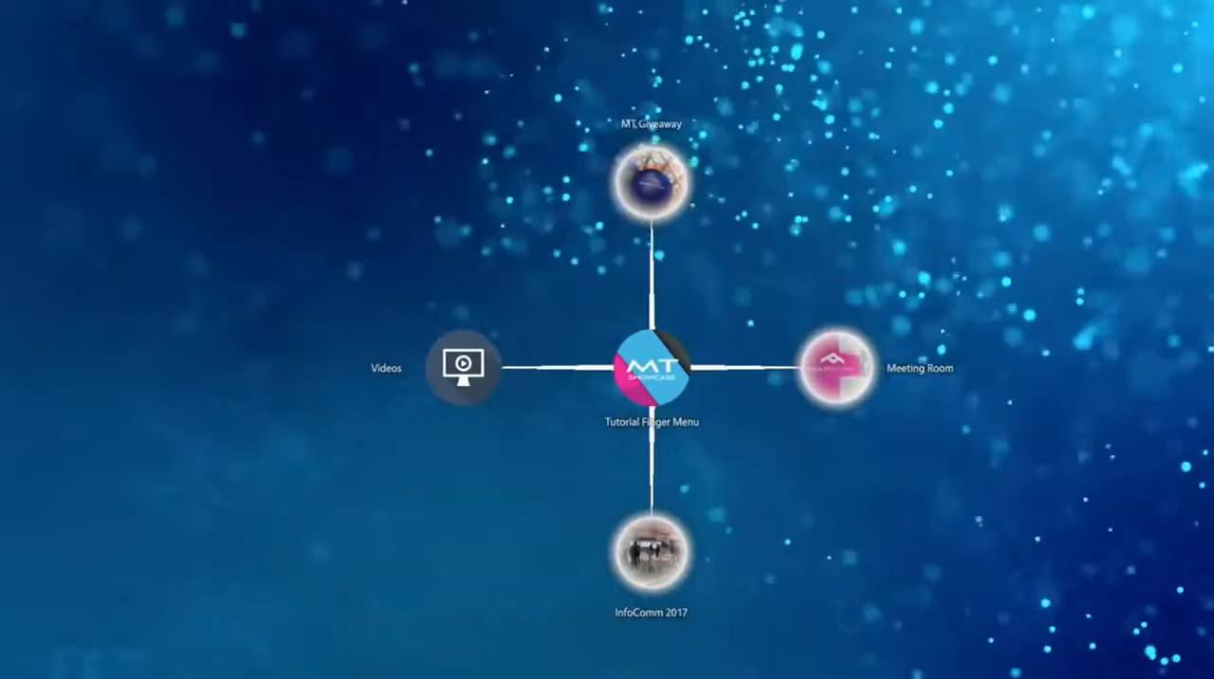
drag(652, 368, 622, 376)
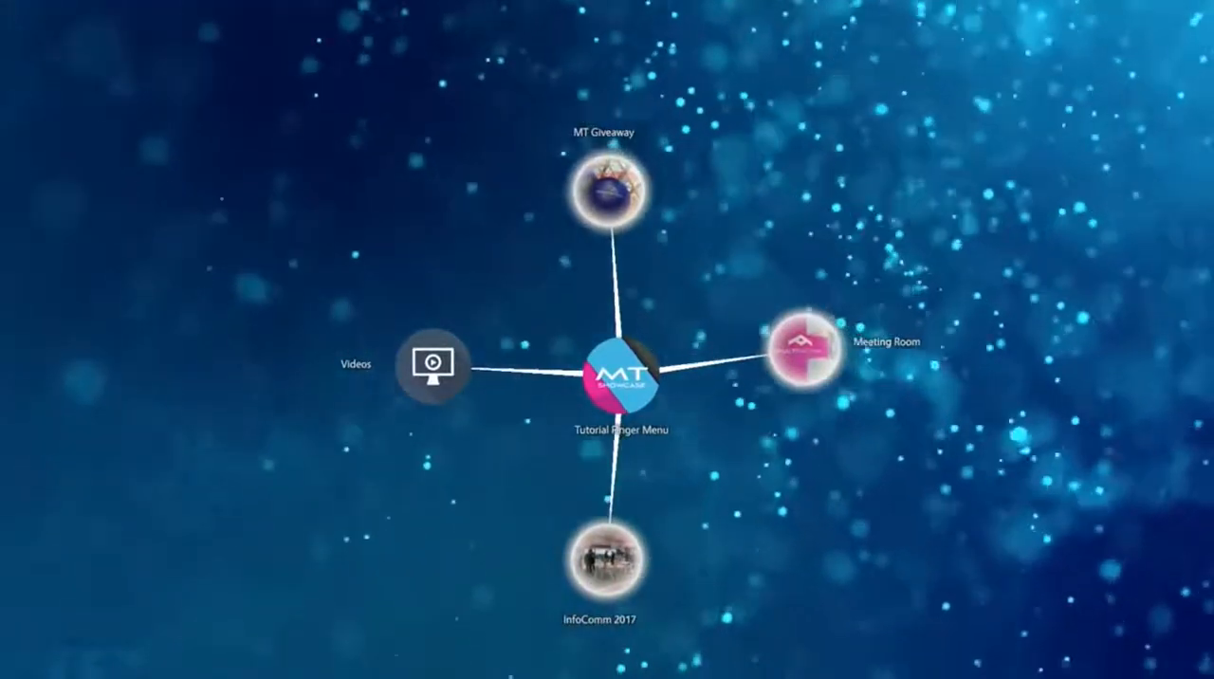
drag(621, 376, 618, 349)
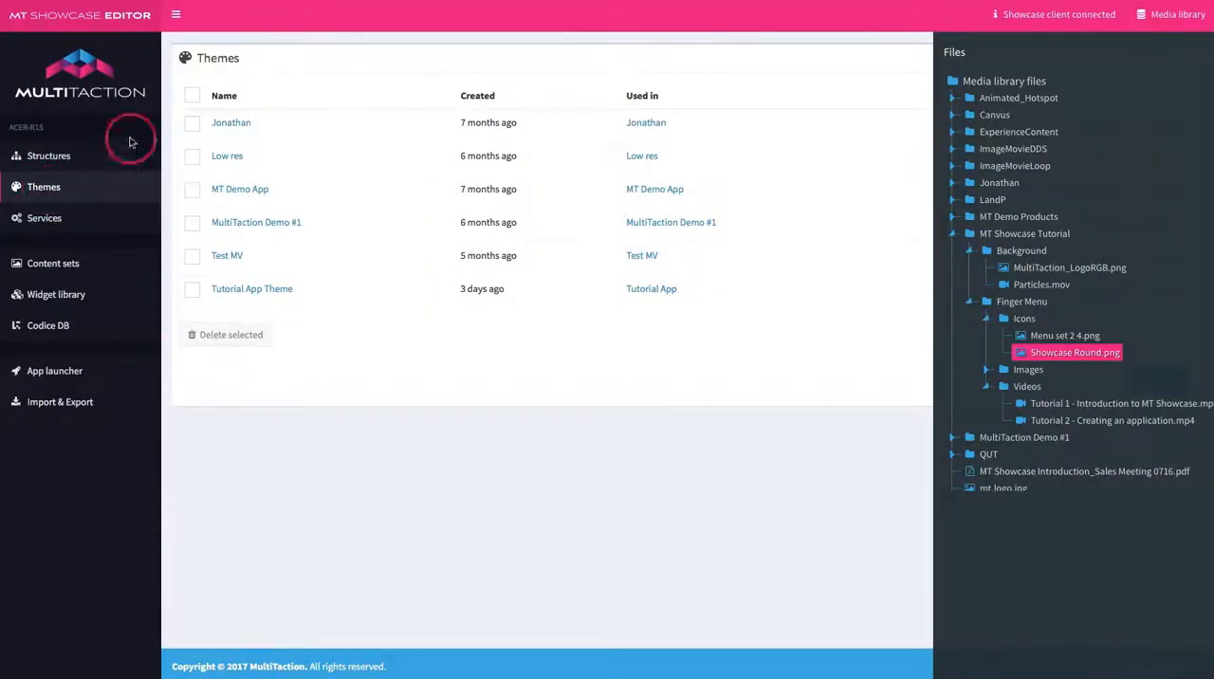
Open Tutorial App Theme in the Showcase Editor, hide the media library and go to the Image viewer component's settings.
click(240, 291)
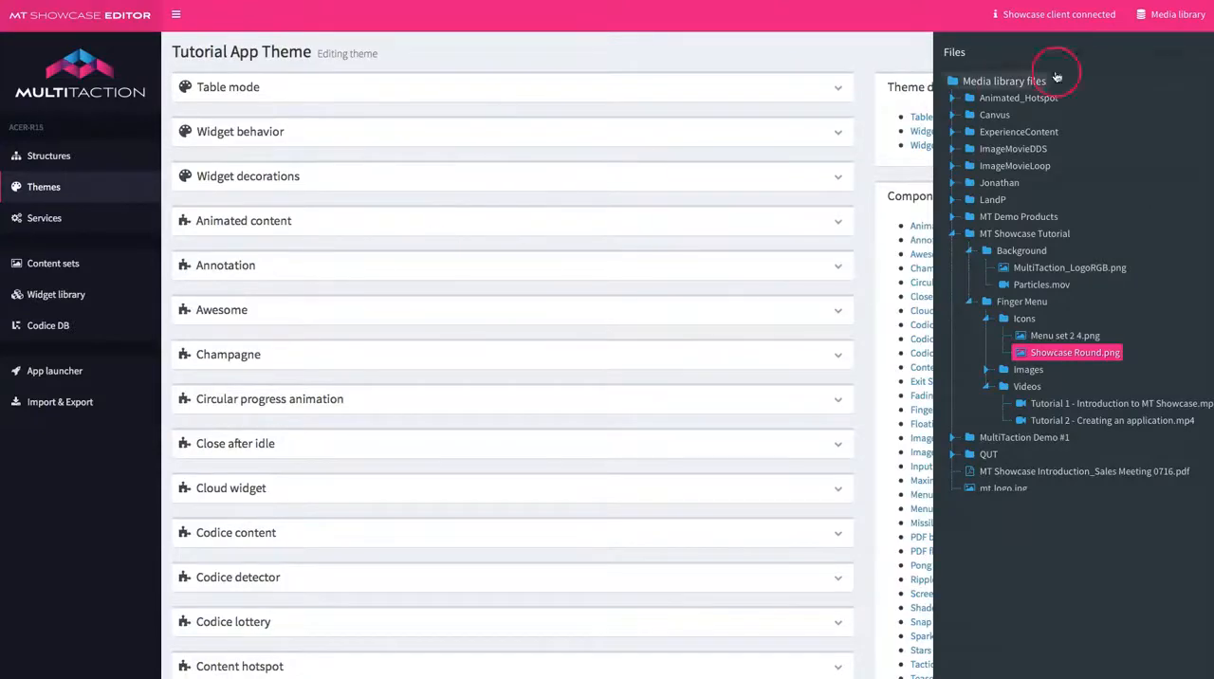
click(1176, 17)
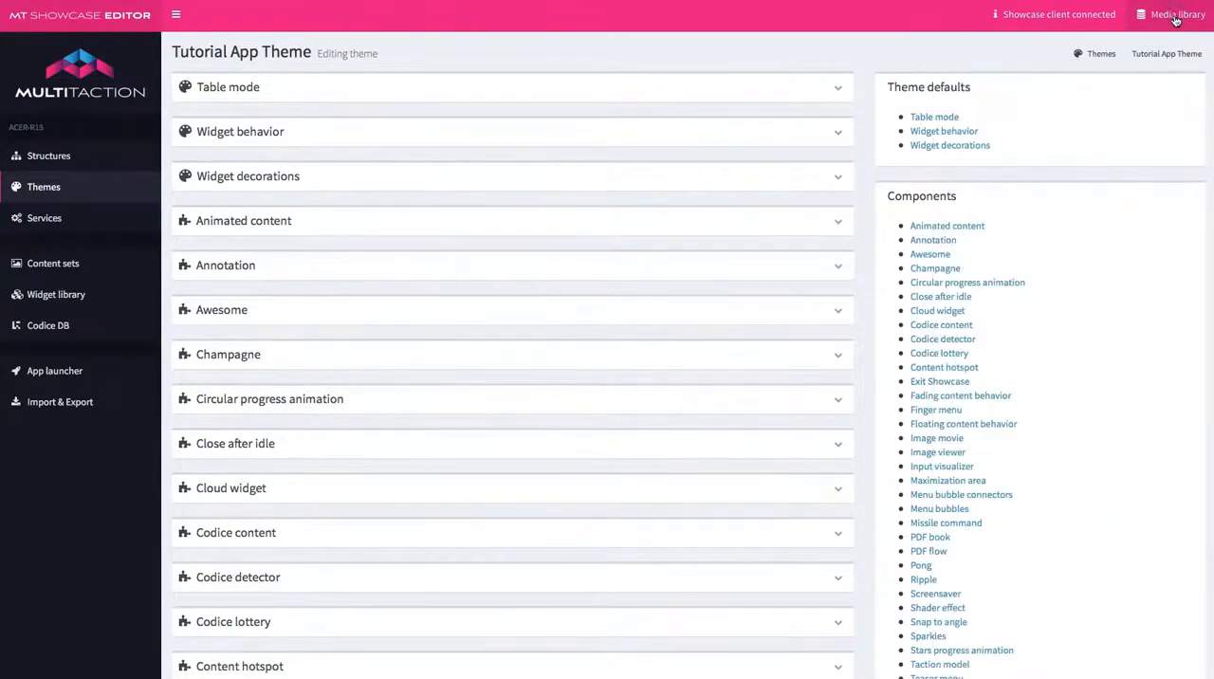
click(932, 453)
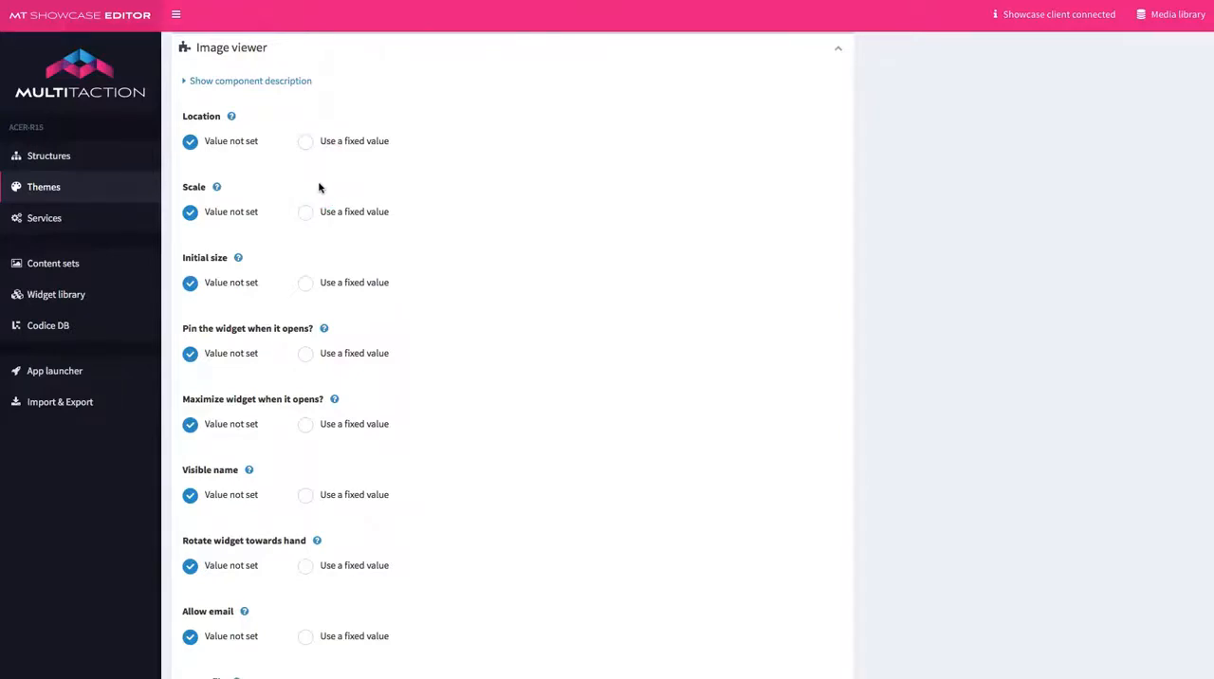
Set the Image viewer's Snap to angle attribute to the fixed value MultiTaction Tutorial Stay Upright.
scroll(308, 260, down, 1)
scroll(308, 261, down, 5)
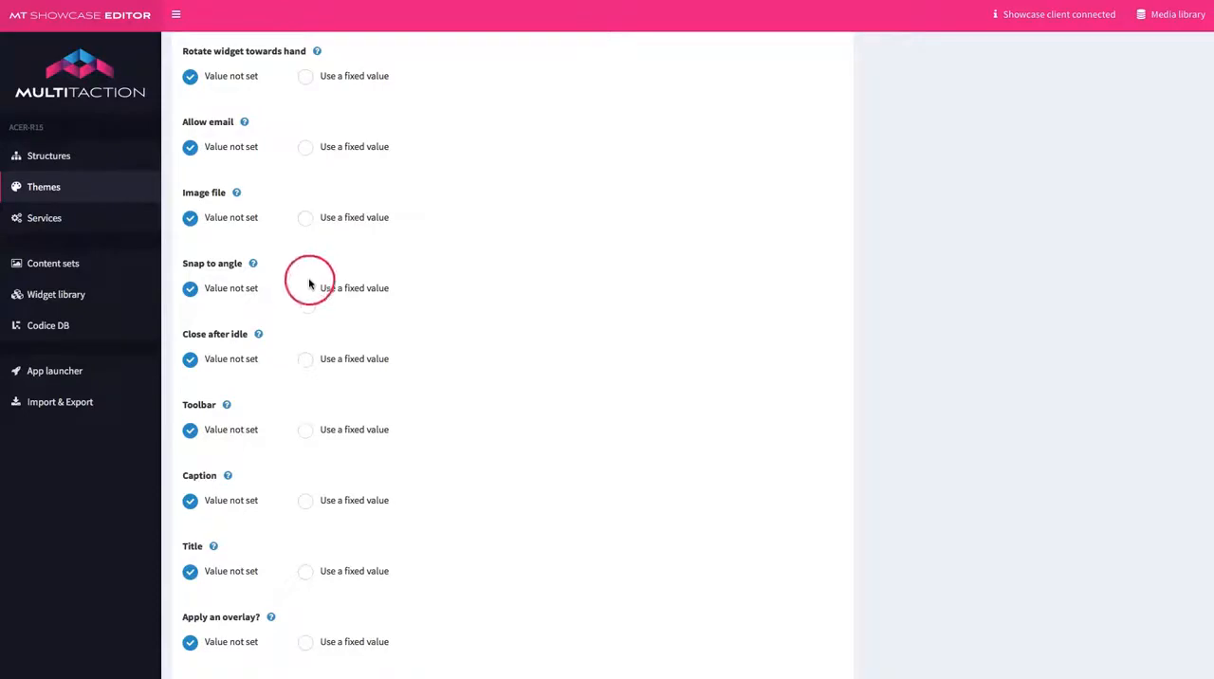
click(305, 289)
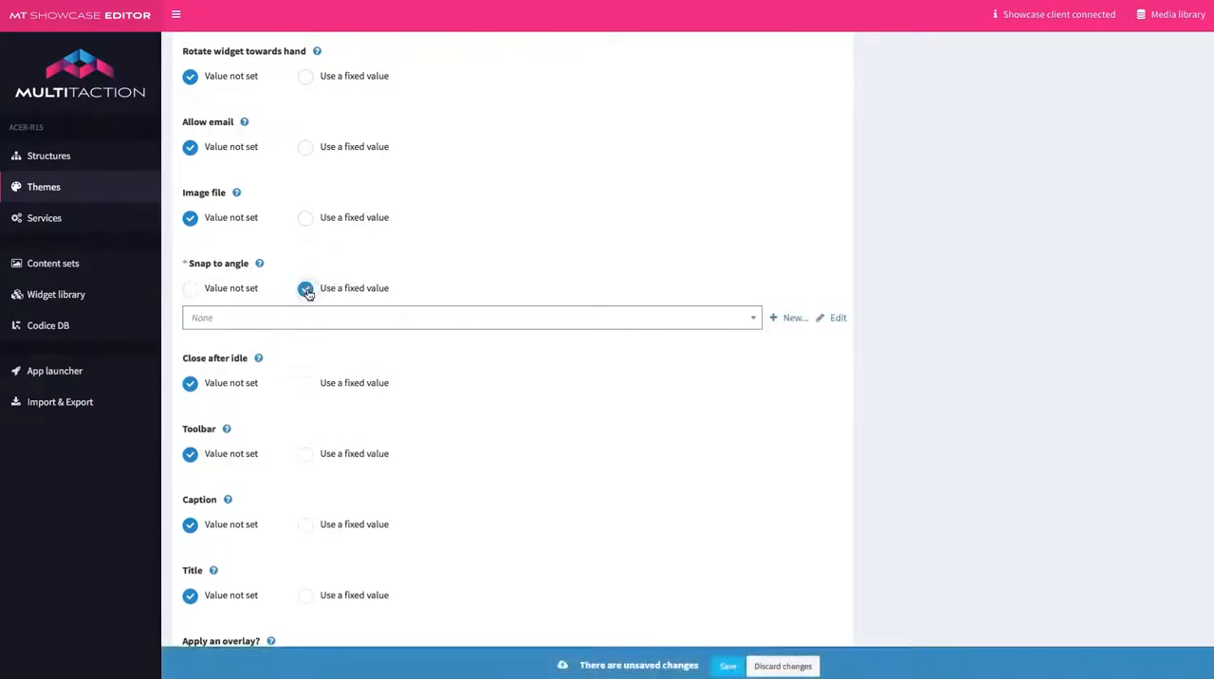
click(450, 319)
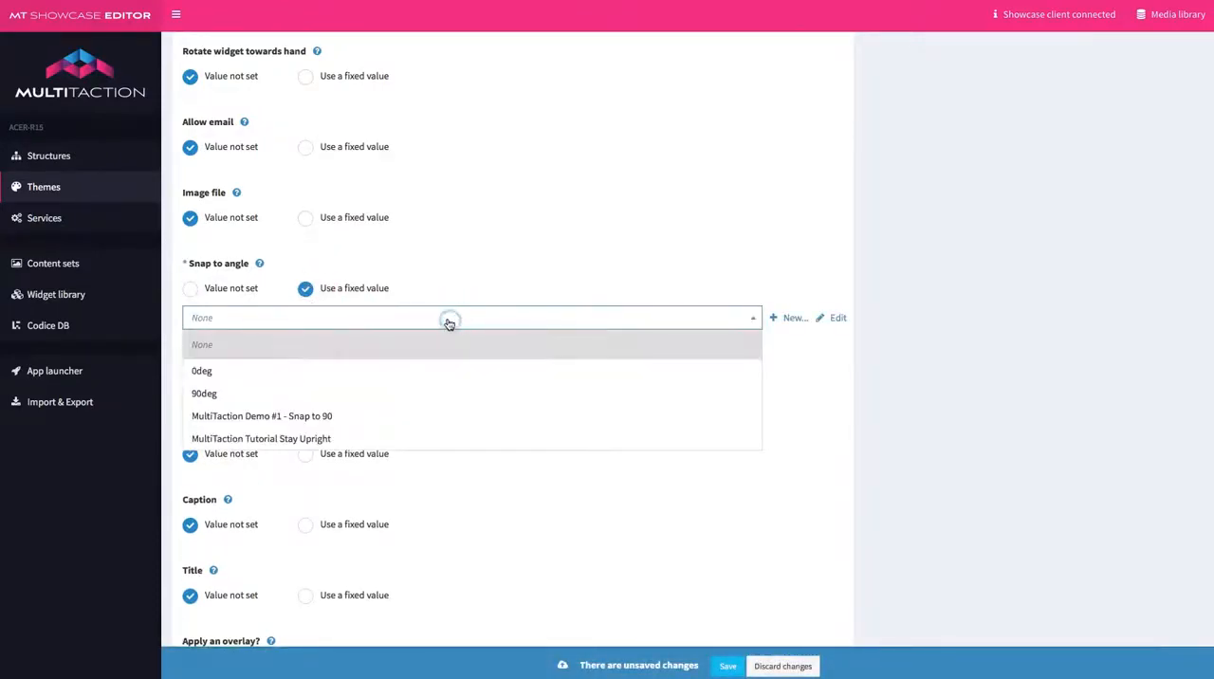
click(300, 443)
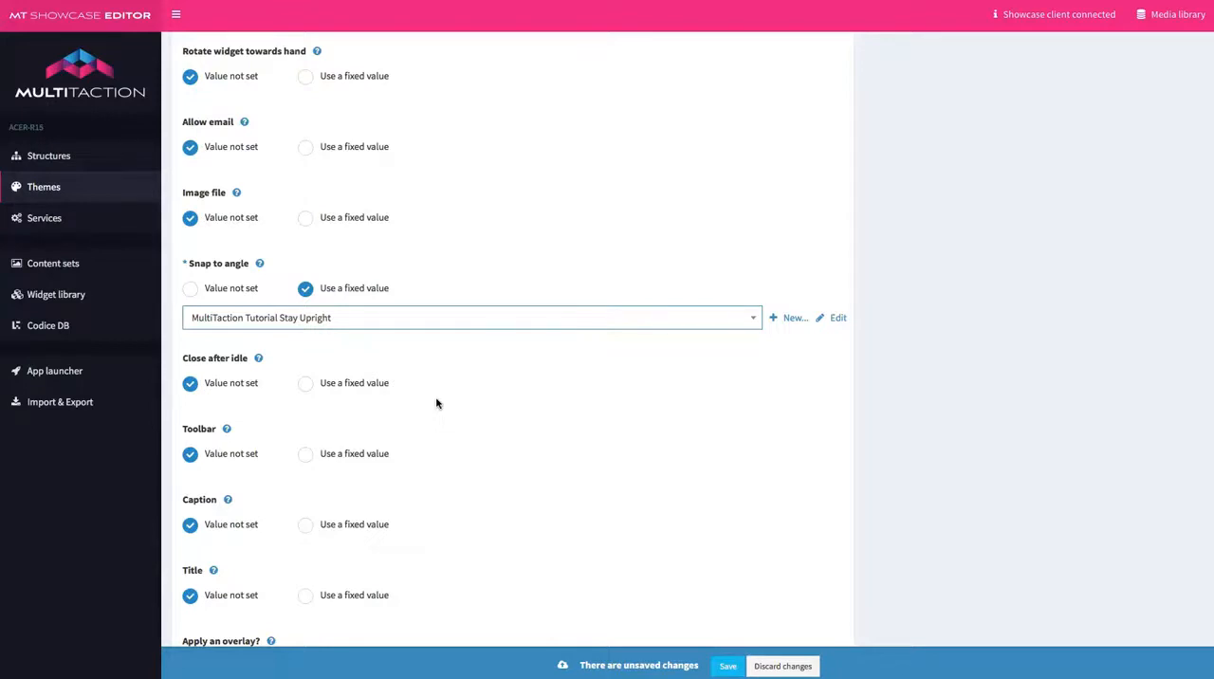
Set the Image viewer's Close after idle attribute to the fixed value MultiTaction Tutorial Fast Close.
click(305, 383)
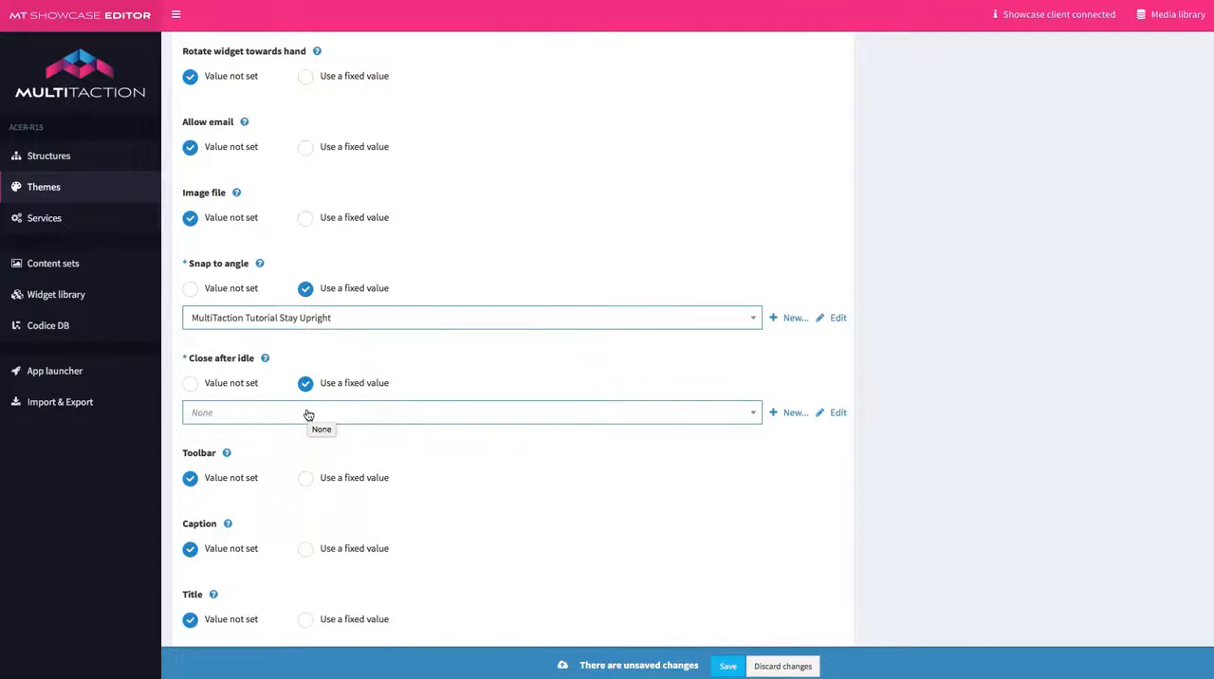
click(309, 414)
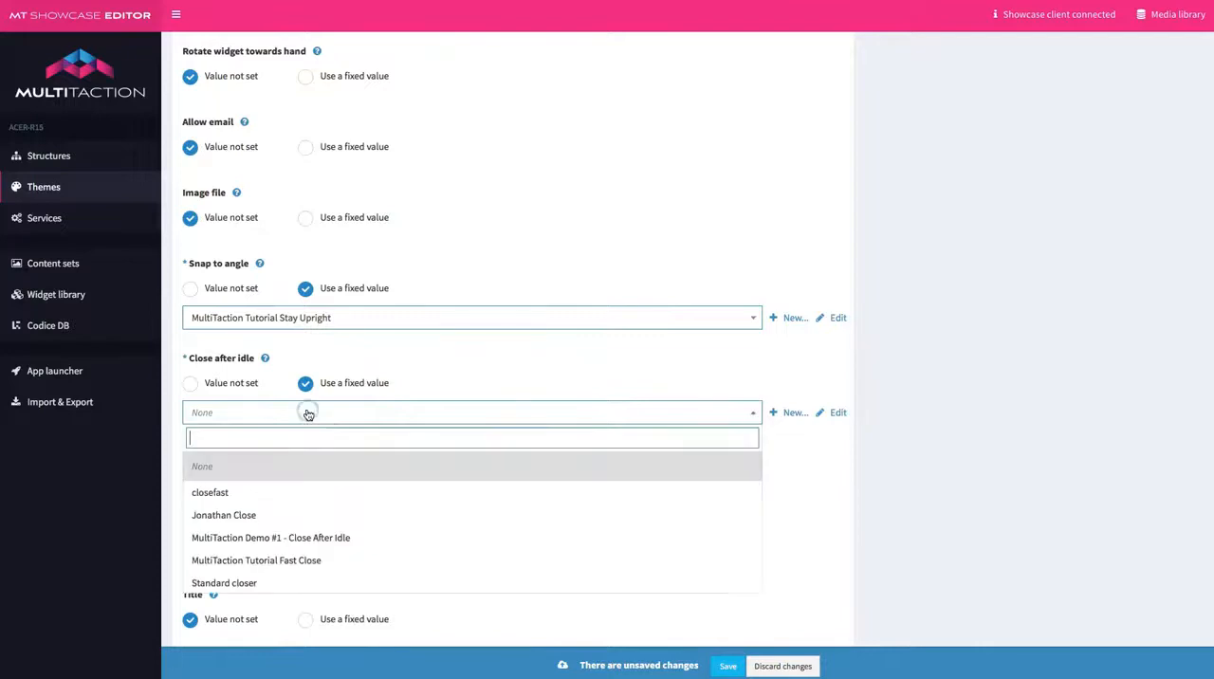
click(292, 565)
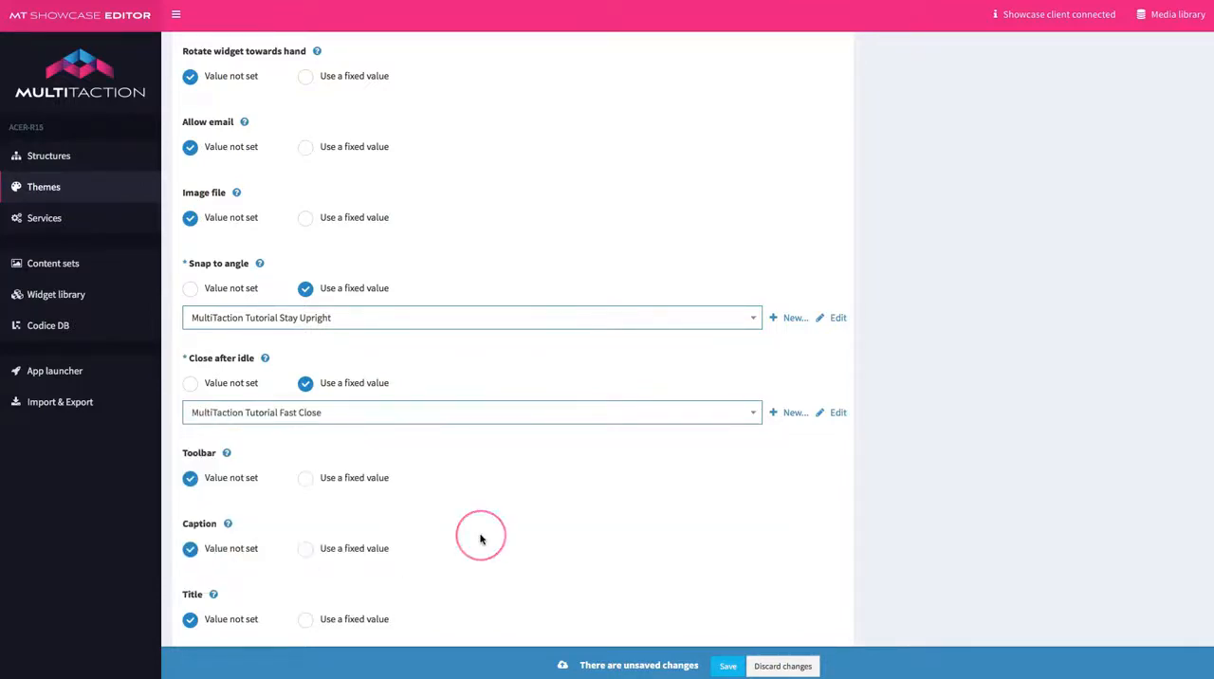
Set the Image viewer's Toolbar attribute to the fixed value MultiTaction Tutorial Toolbar Close Only [Toolbar].
scroll(480, 539, down, 3)
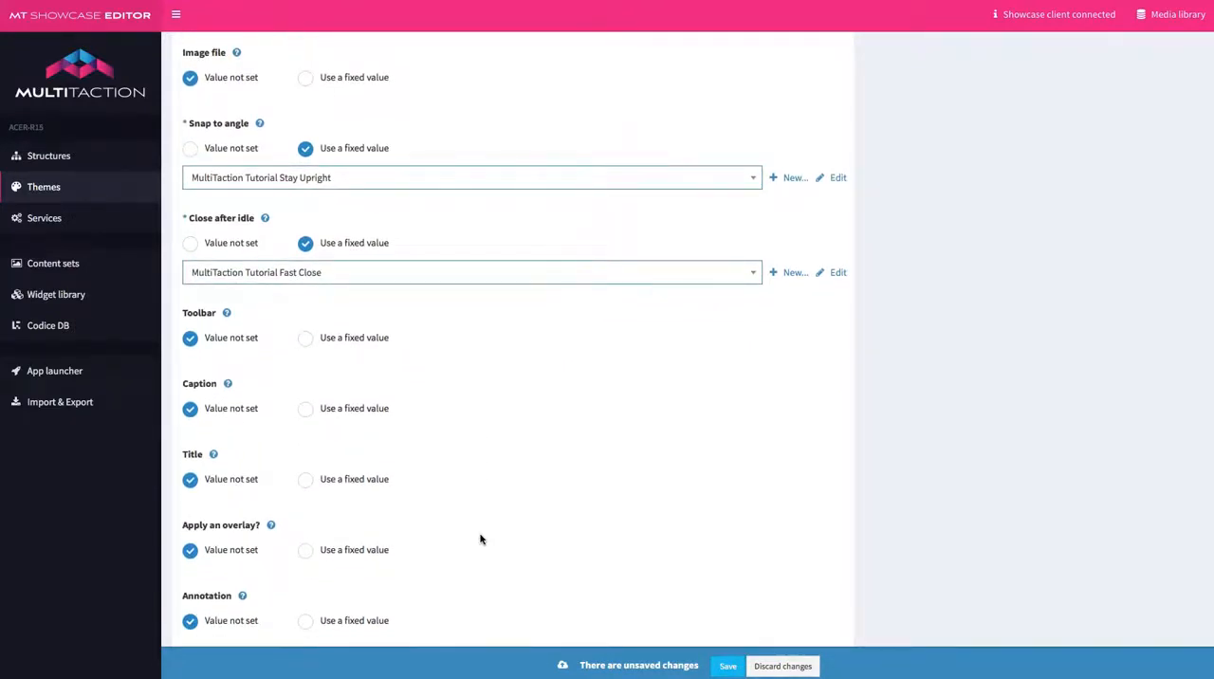
click(306, 338)
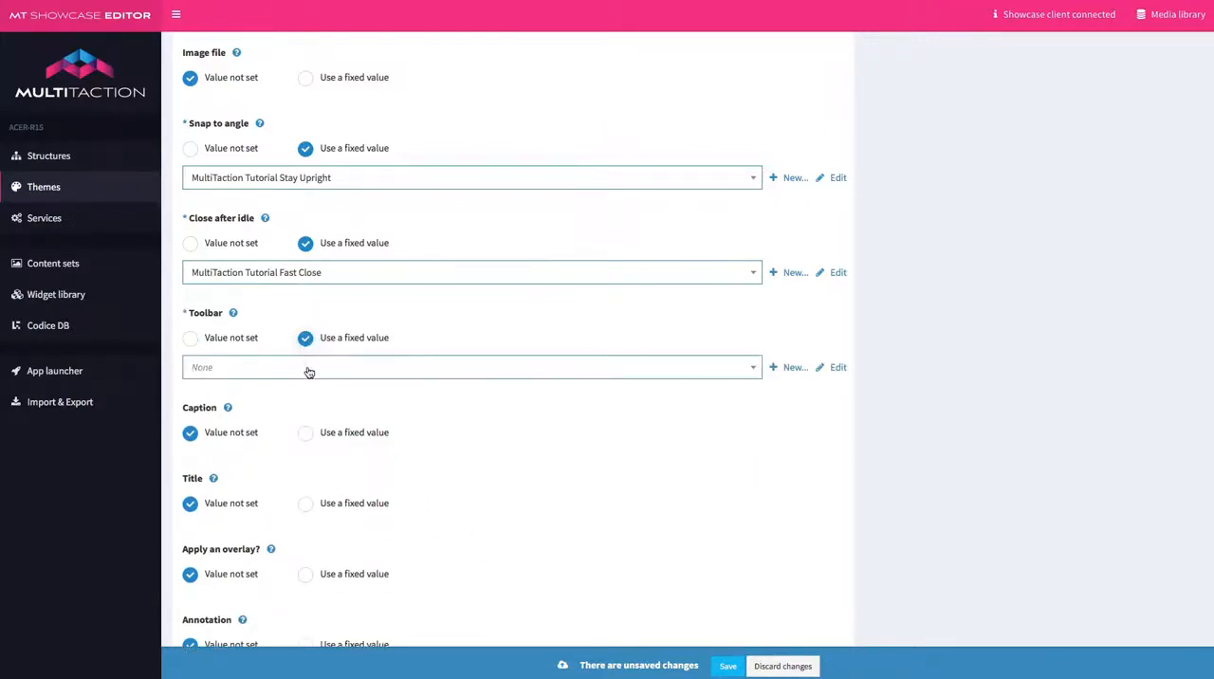
click(309, 372)
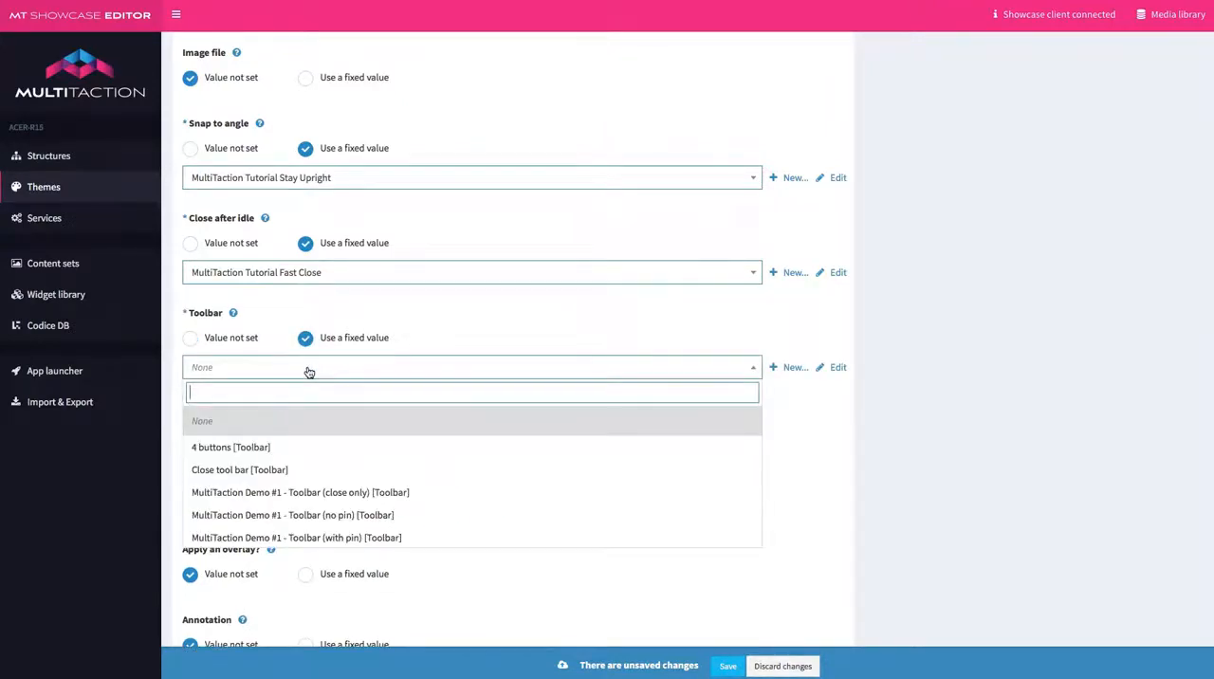
scroll(294, 470, down, 1)
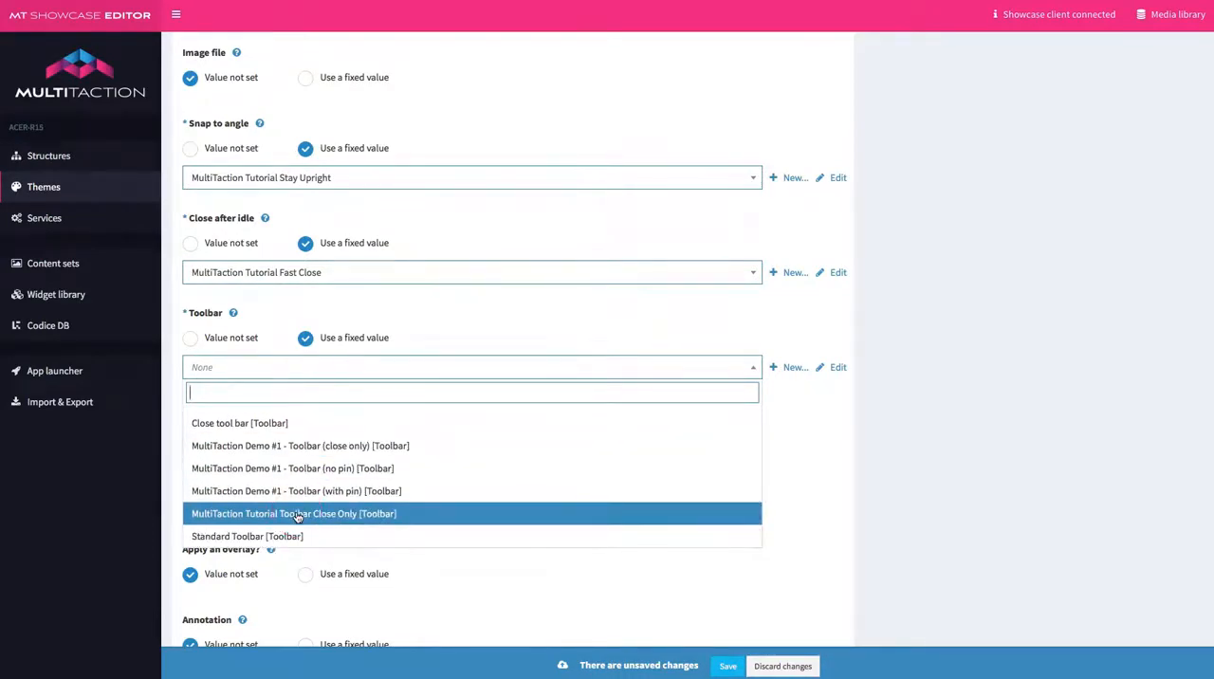
click(329, 516)
click(328, 514)
Enable the Image viewer's Caption with a fixed value and save the theme.
click(304, 433)
click(190, 465)
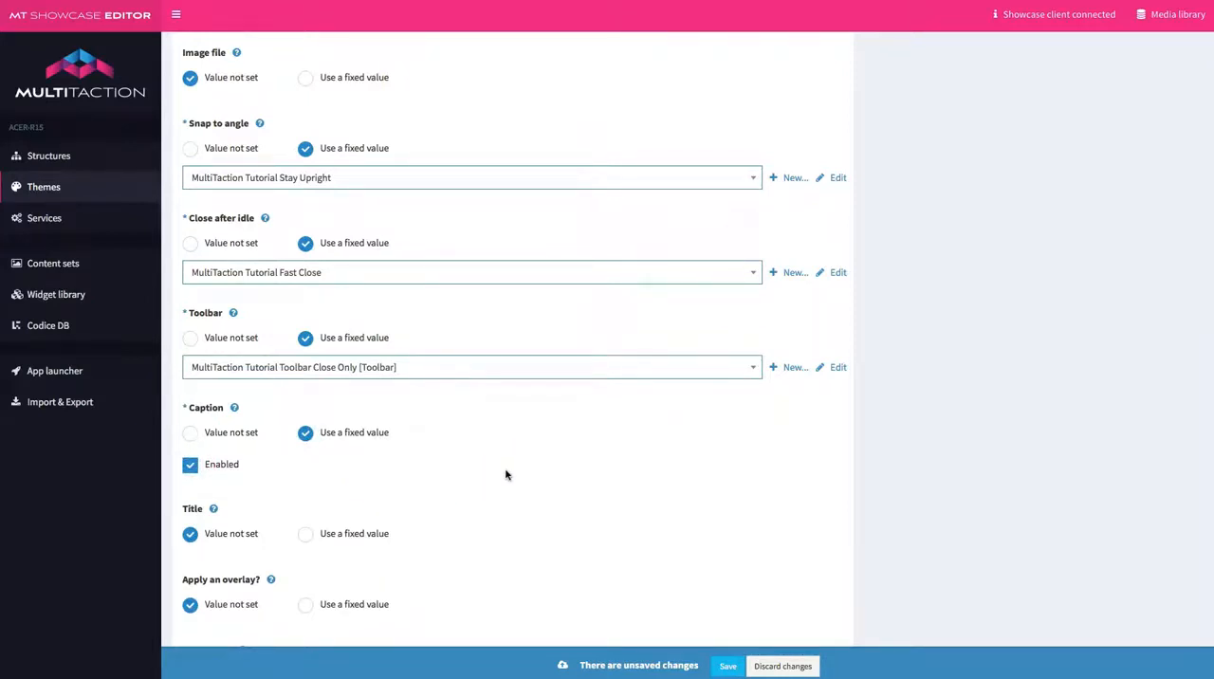
click(730, 667)
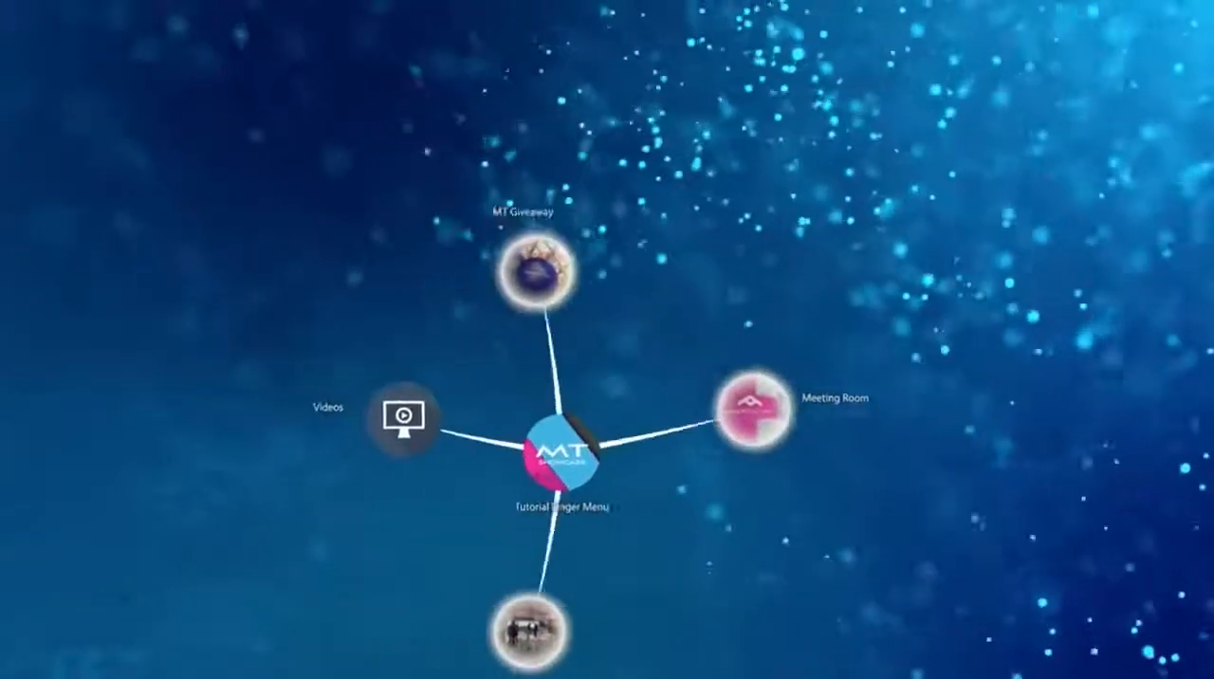
In the running Showcase application, open the MT Giveaway image from the finger menu, move and enlarge it, then close it.
click(547, 271)
drag(547, 270, 267, 362)
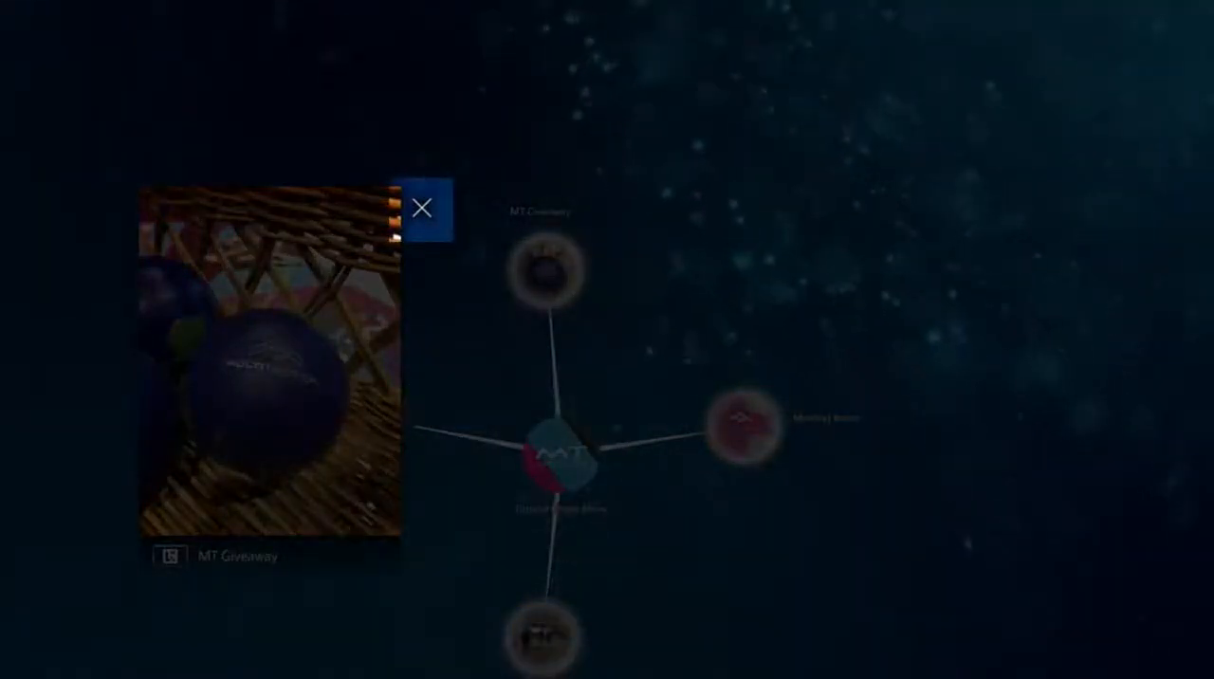
drag(270, 361, 256, 316)
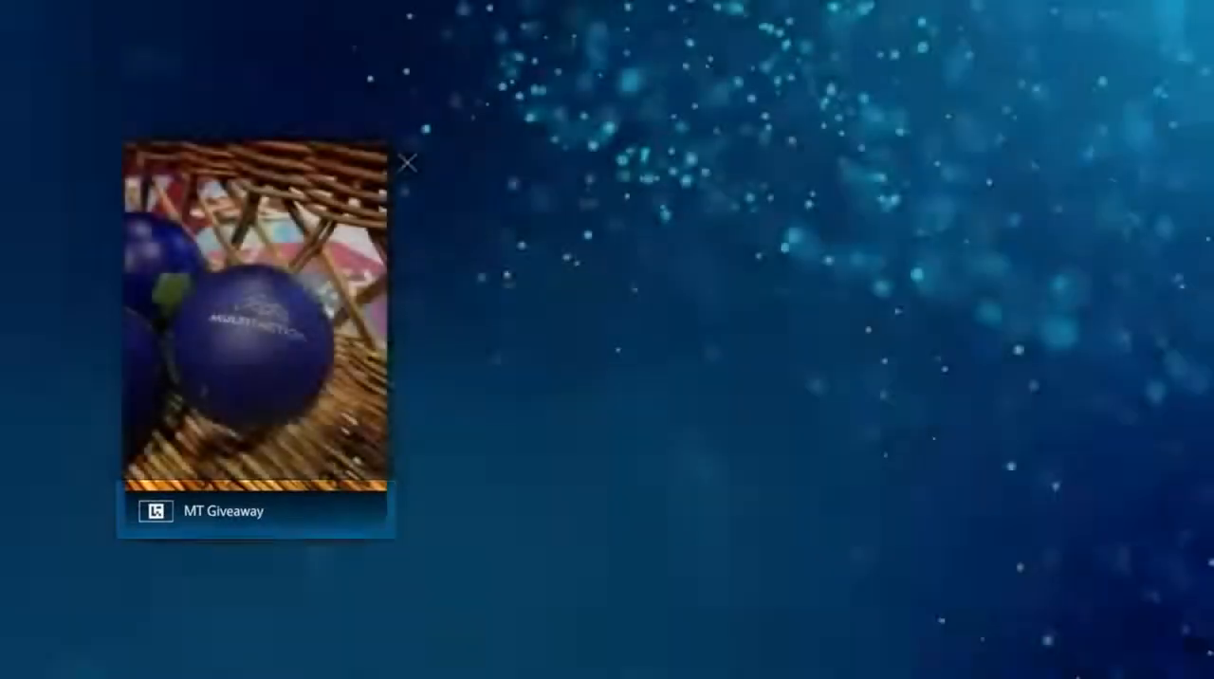
drag(257, 318, 360, 329)
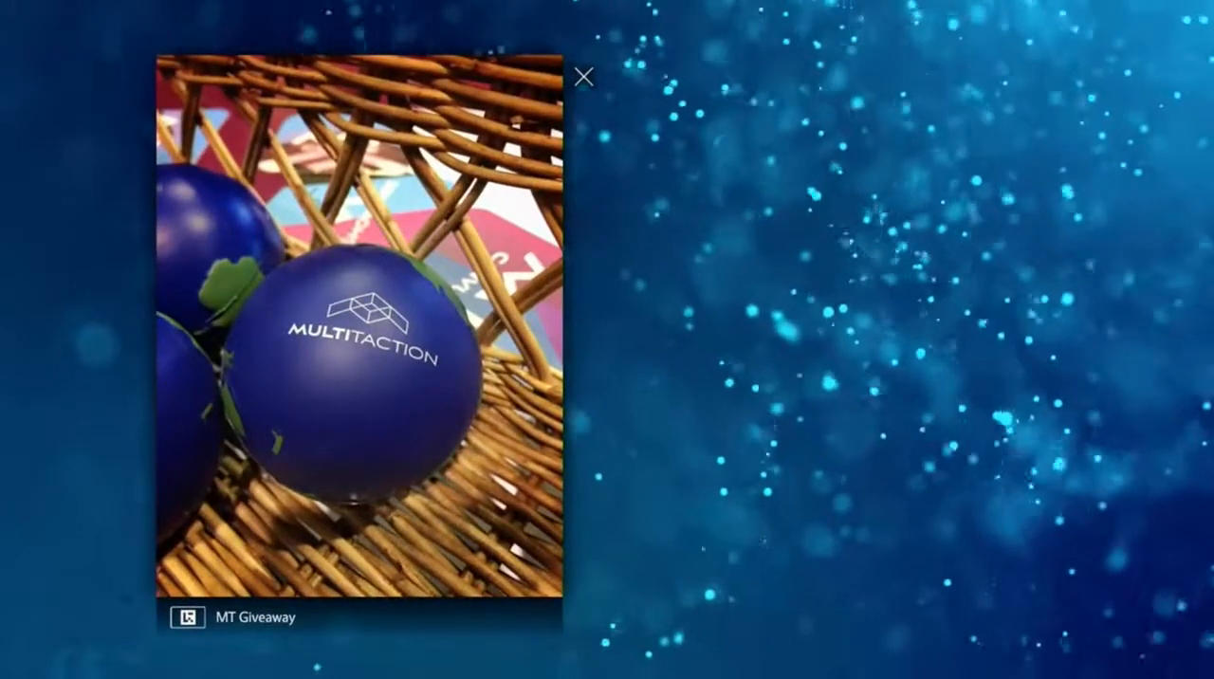
click(584, 77)
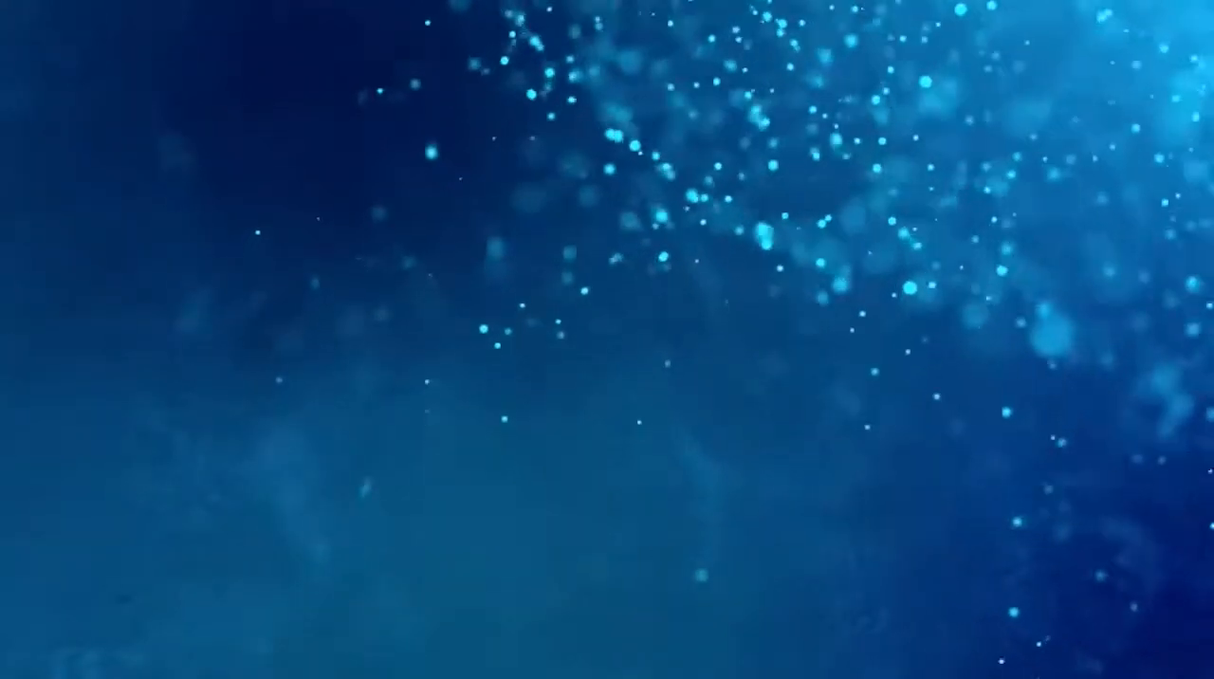
click(488, 590)
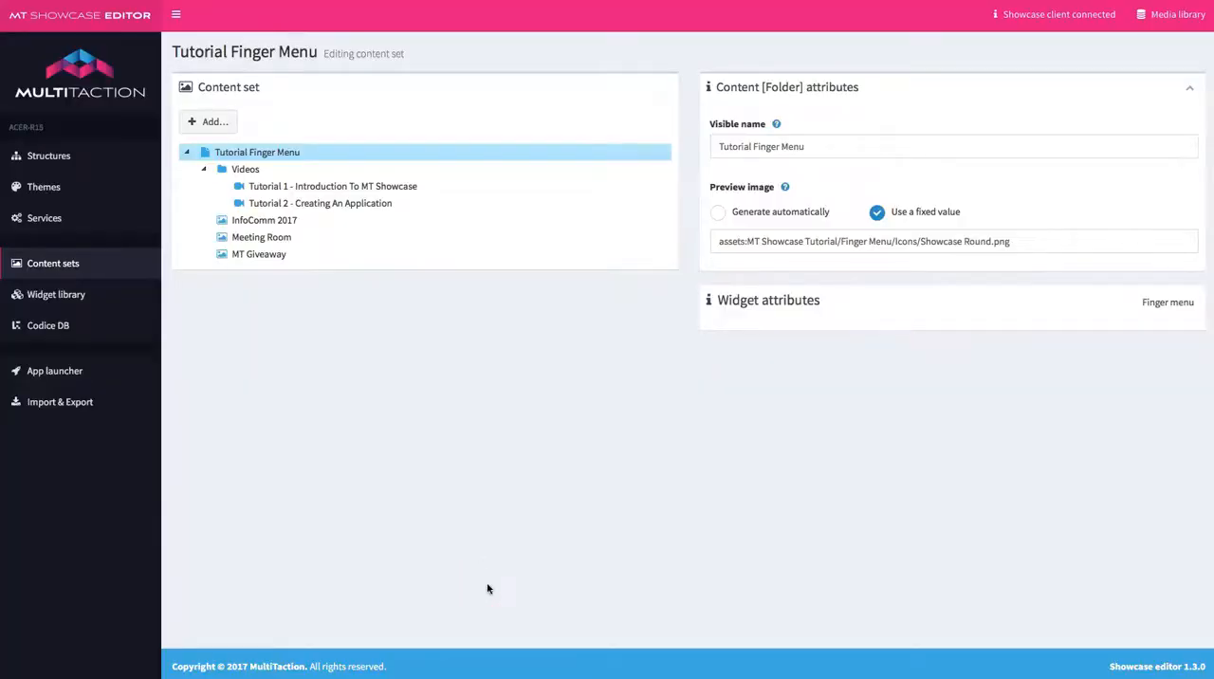